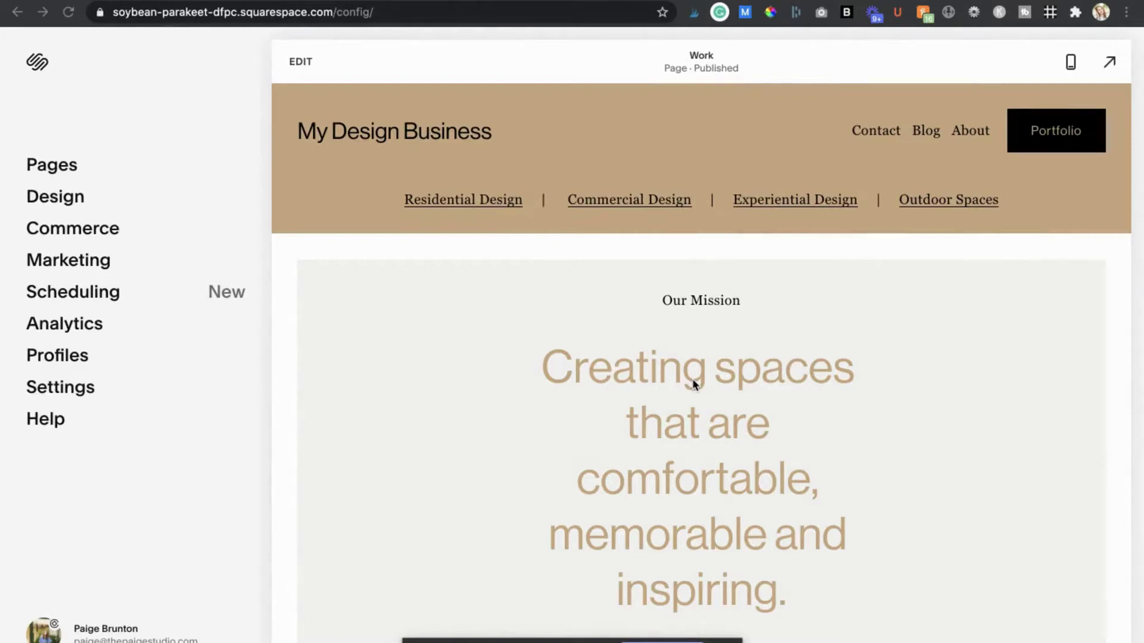
Browse the Work page, then follow its Commercial Design sub-navigation link.
scroll(692, 384, "down", 5)
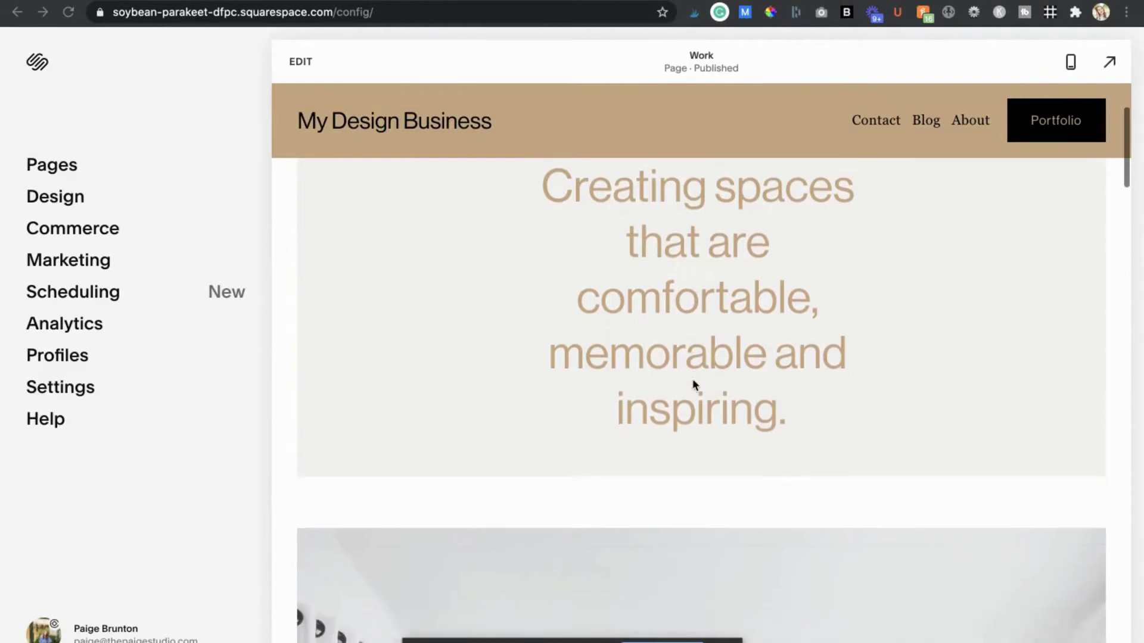
scroll(692, 381, "down", 8)
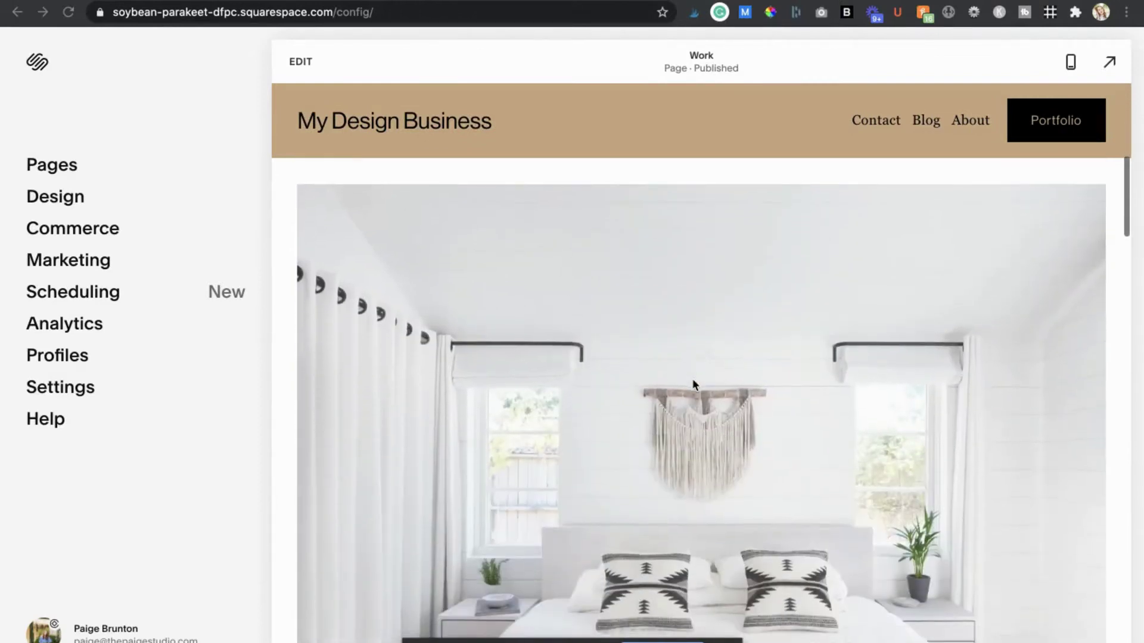
scroll(693, 384, "down", 6)
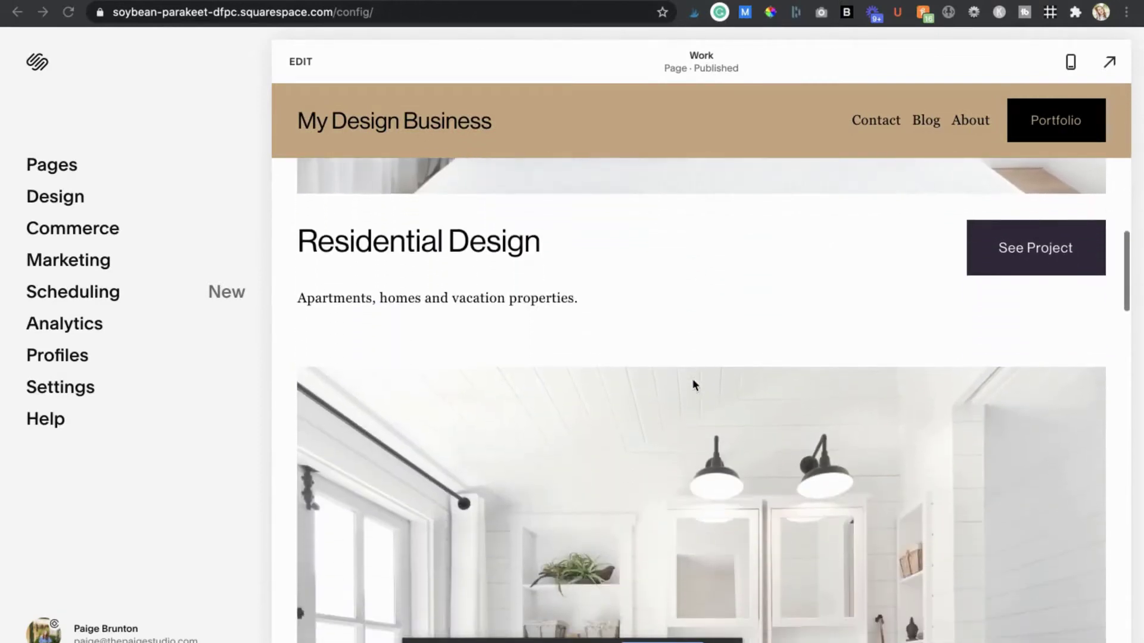
scroll(693, 385, "down", 8)
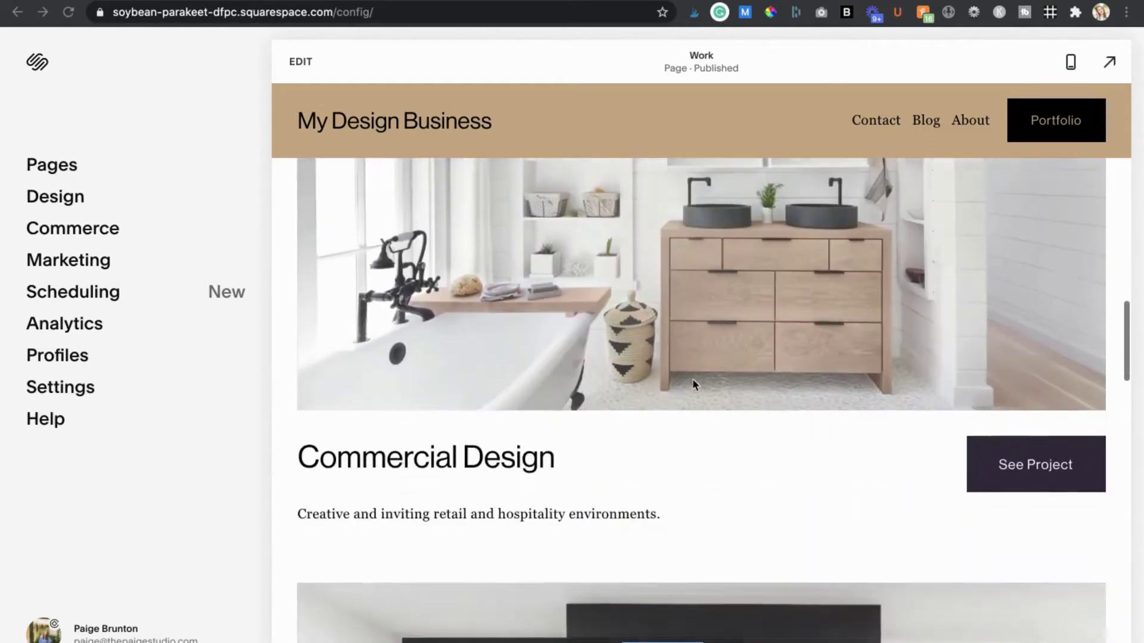
scroll(692, 385, "down", 8)
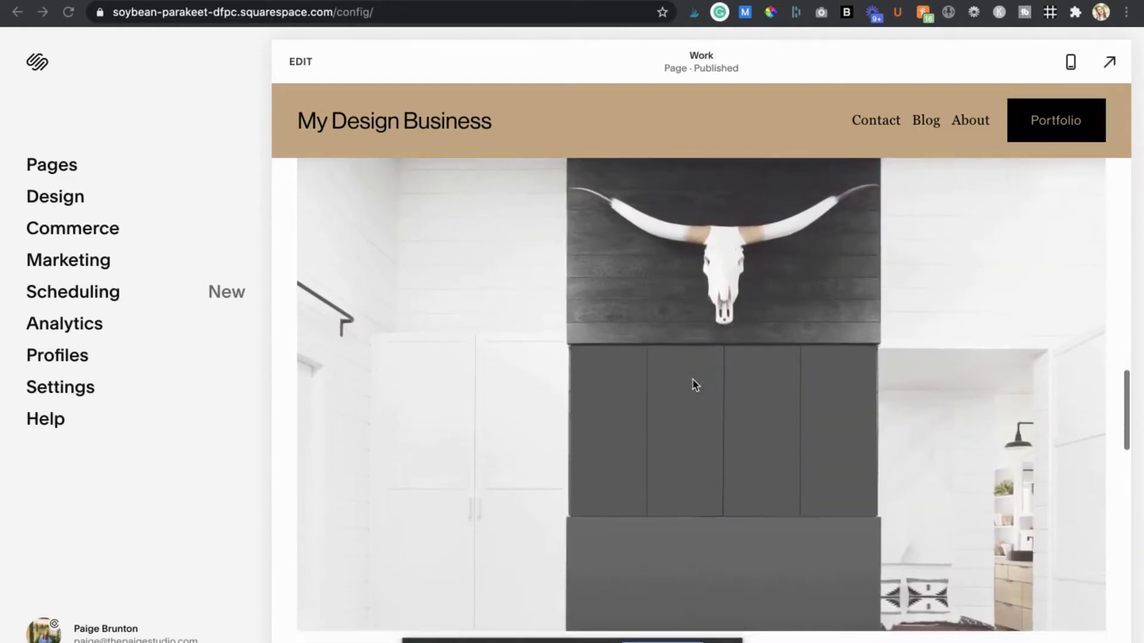
scroll(692, 385, "down", 8)
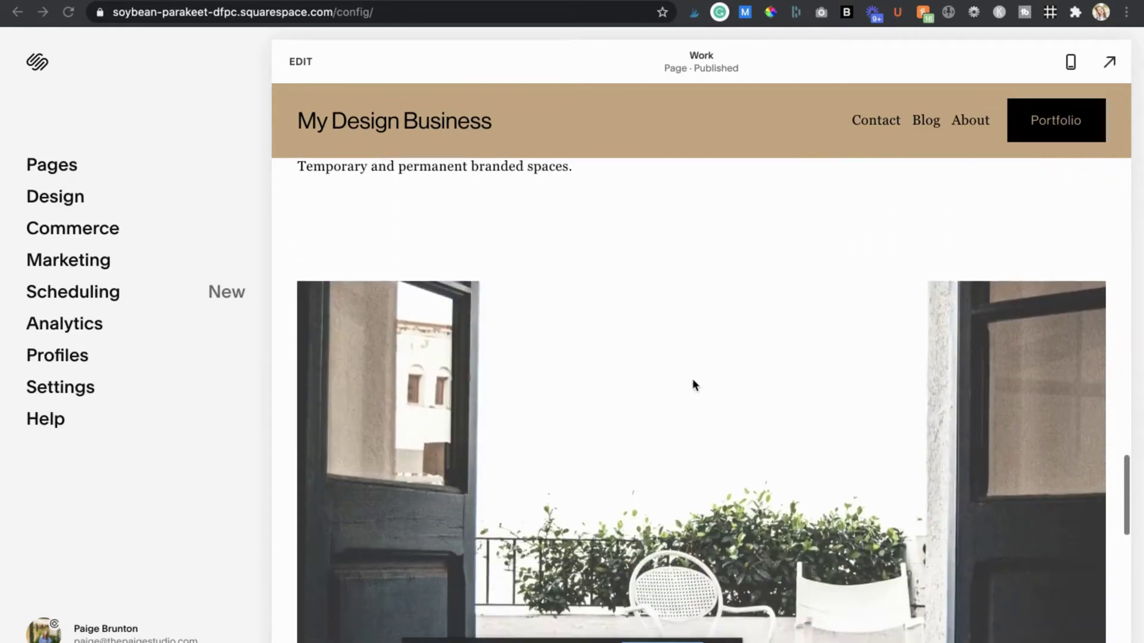
scroll(693, 385, "down", 8)
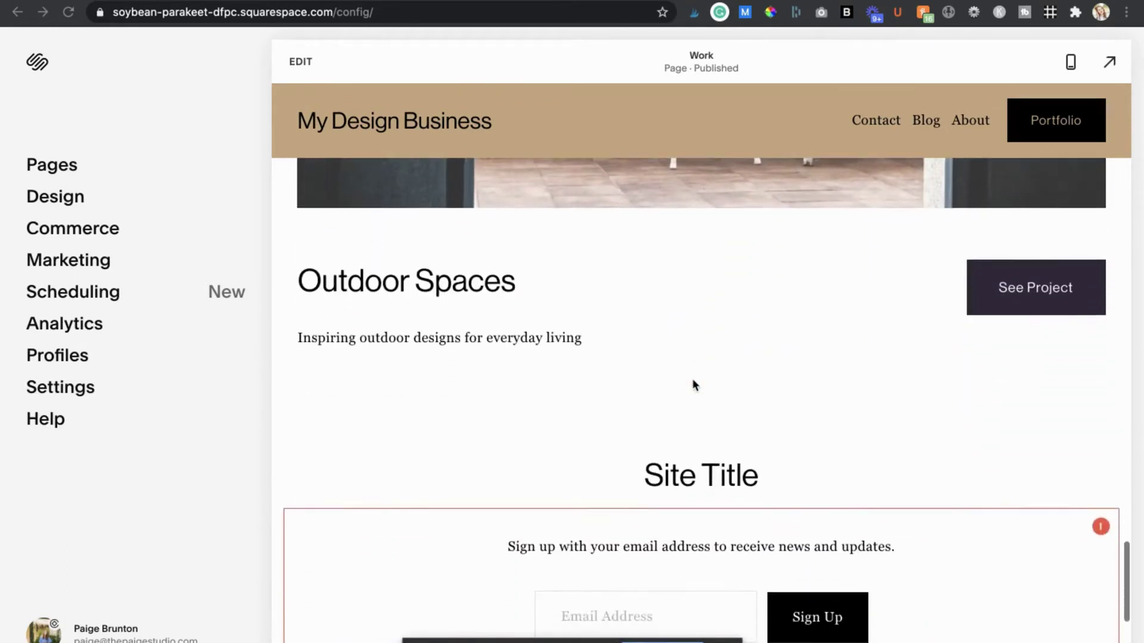
scroll(692, 385, "up", 15)
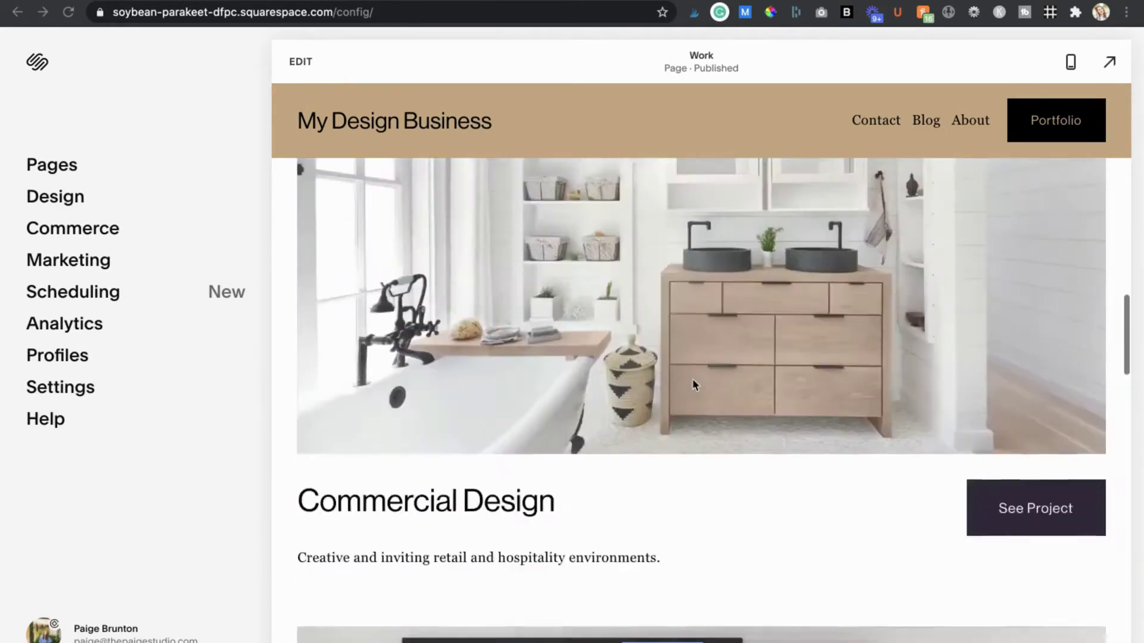
scroll(693, 381, "up", 10)
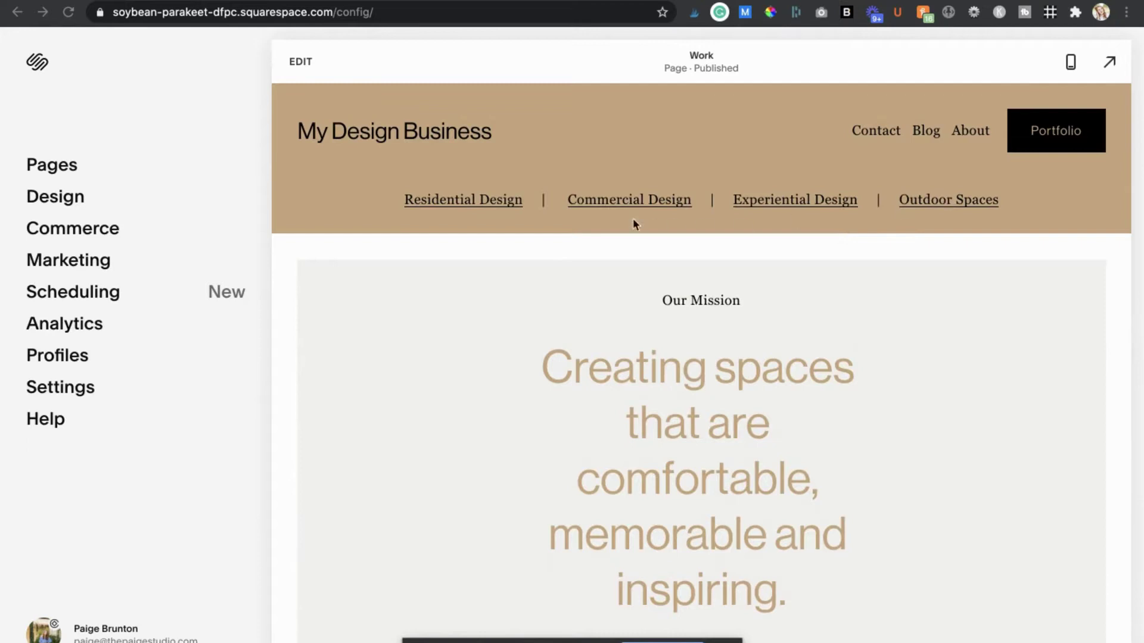
left_click(604, 203)
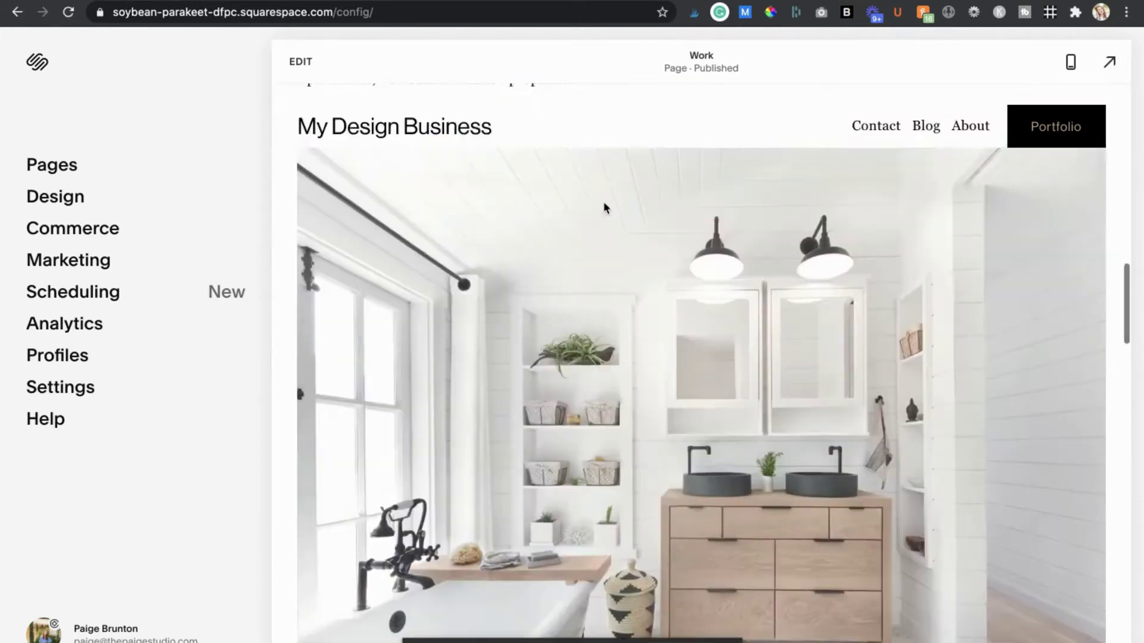
scroll(603, 208, "down", 5)
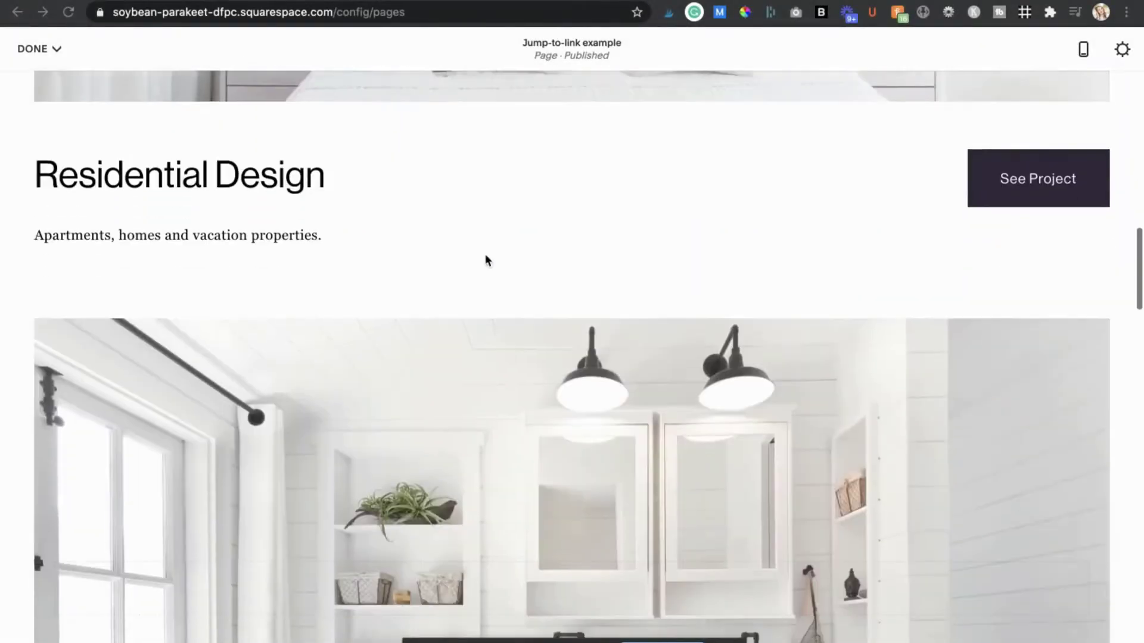
scroll(485, 253, "down", 6)
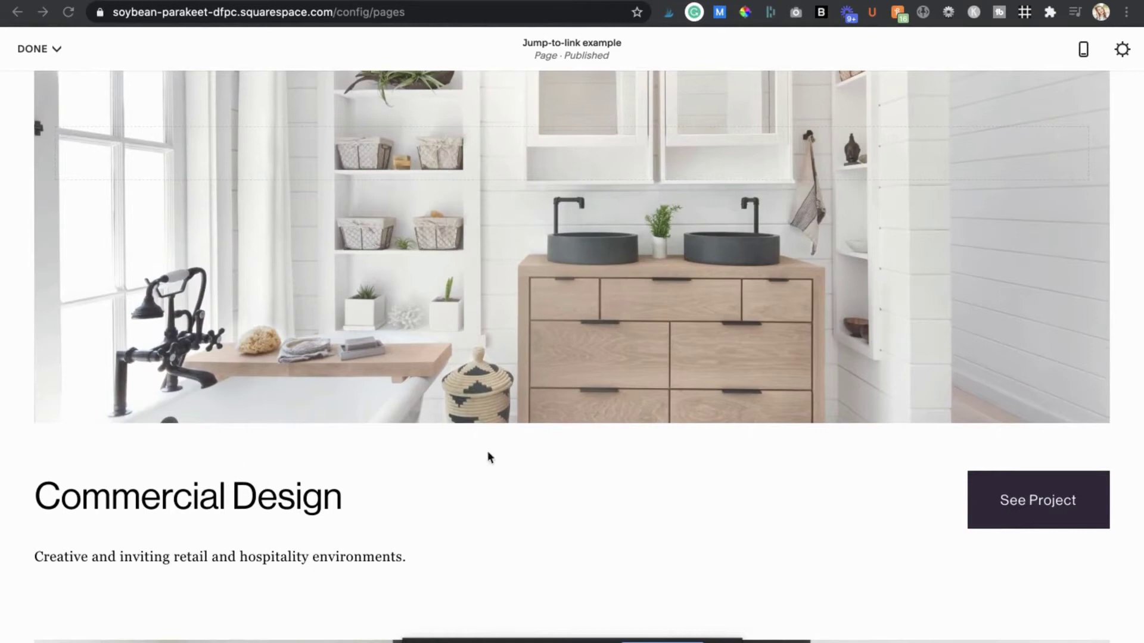
Bring the Jump-to-link example page's Residential Design section into view in the editor.
scroll(485, 458, "up", 7)
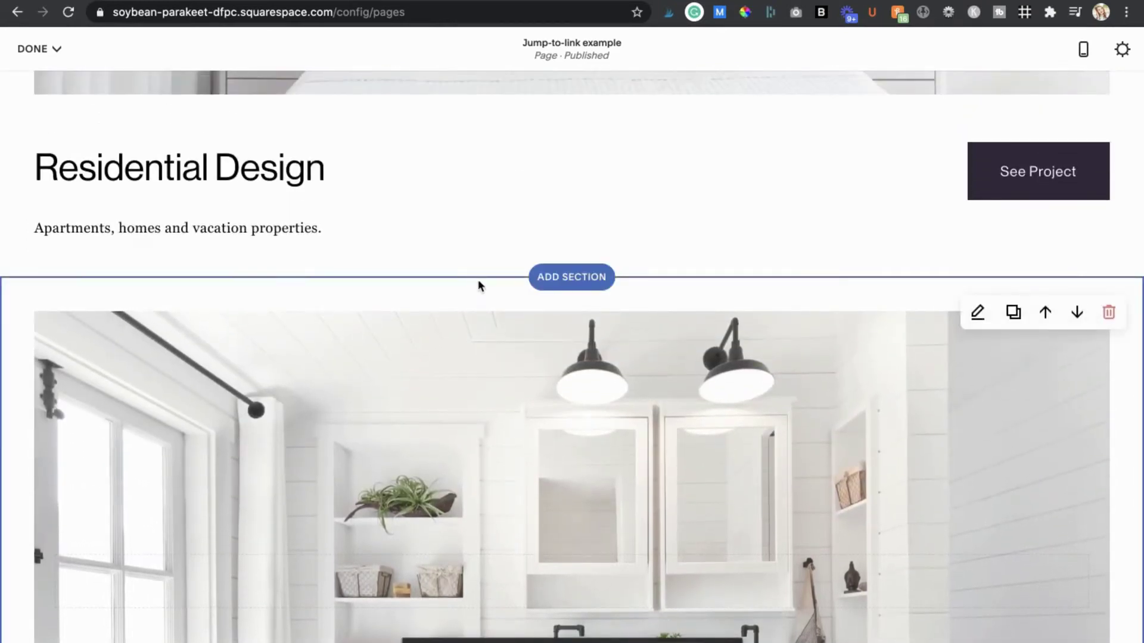
Add a Code block under the Residential Design text containing <a name="commercial"></a>, then apply it.
mouse_move(498, 264)
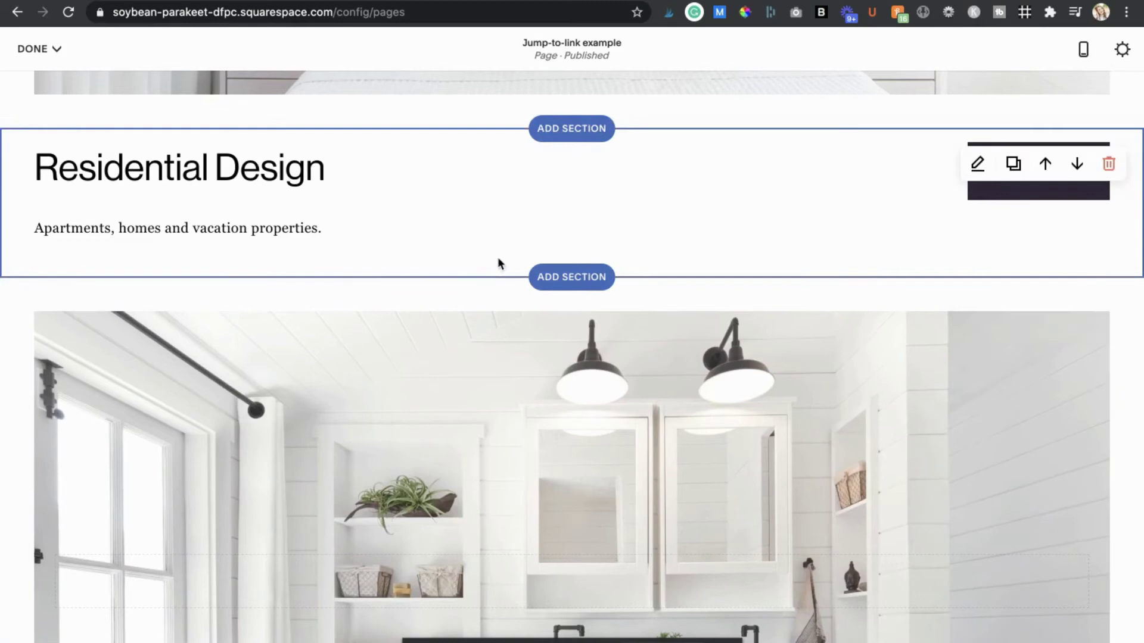
left_click(368, 259)
left_click(435, 255)
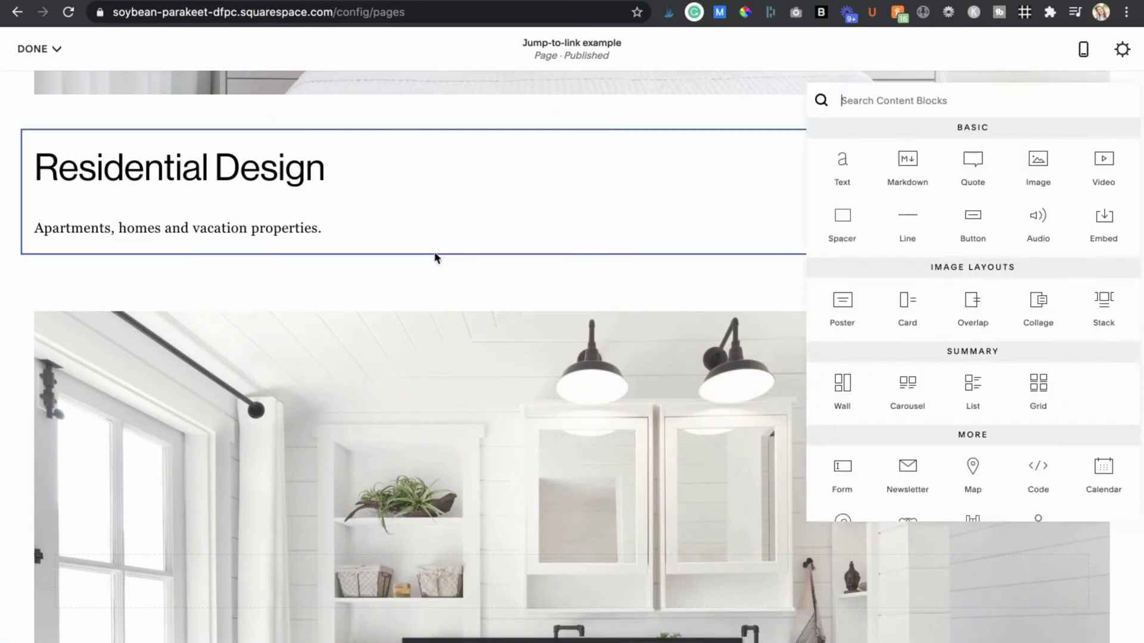
scroll(879, 288, "down", 1)
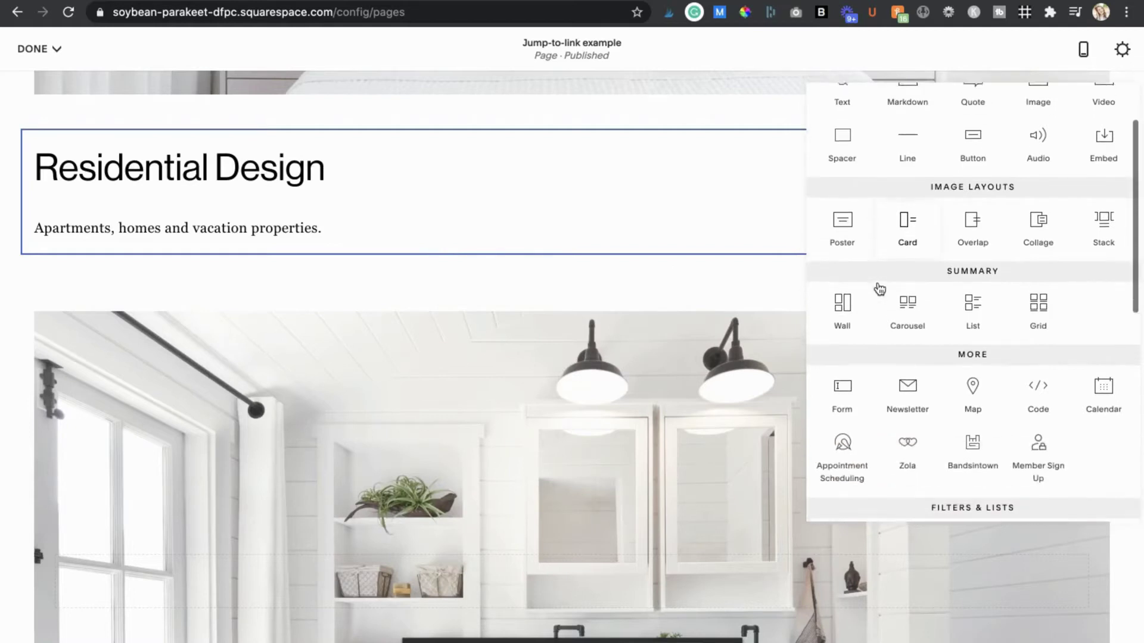
left_click(1037, 394)
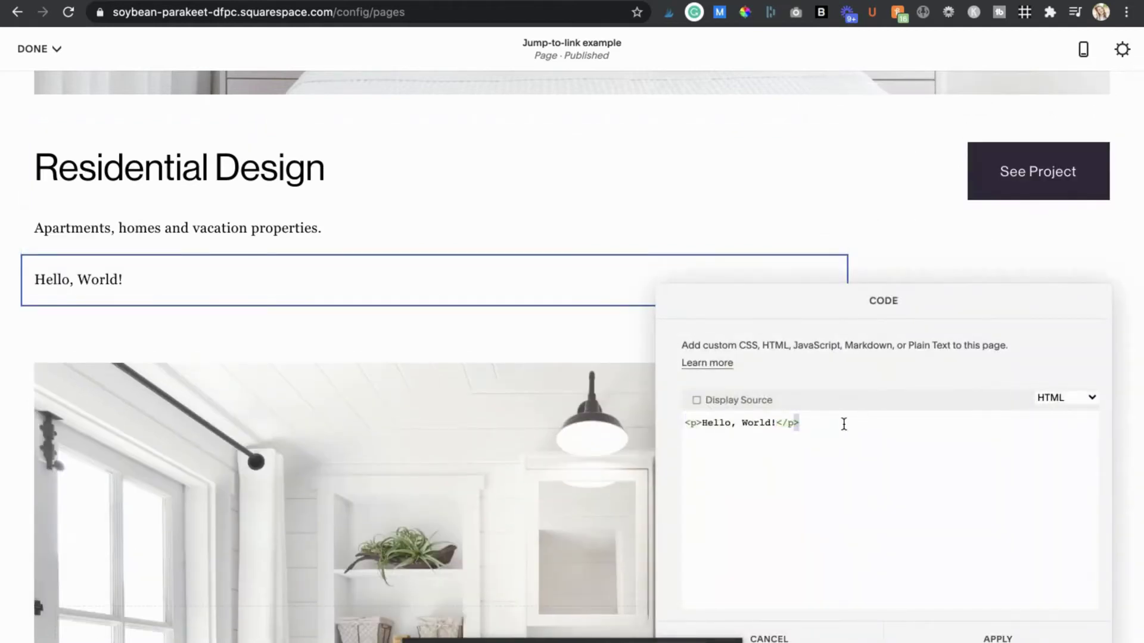
key("super+a")
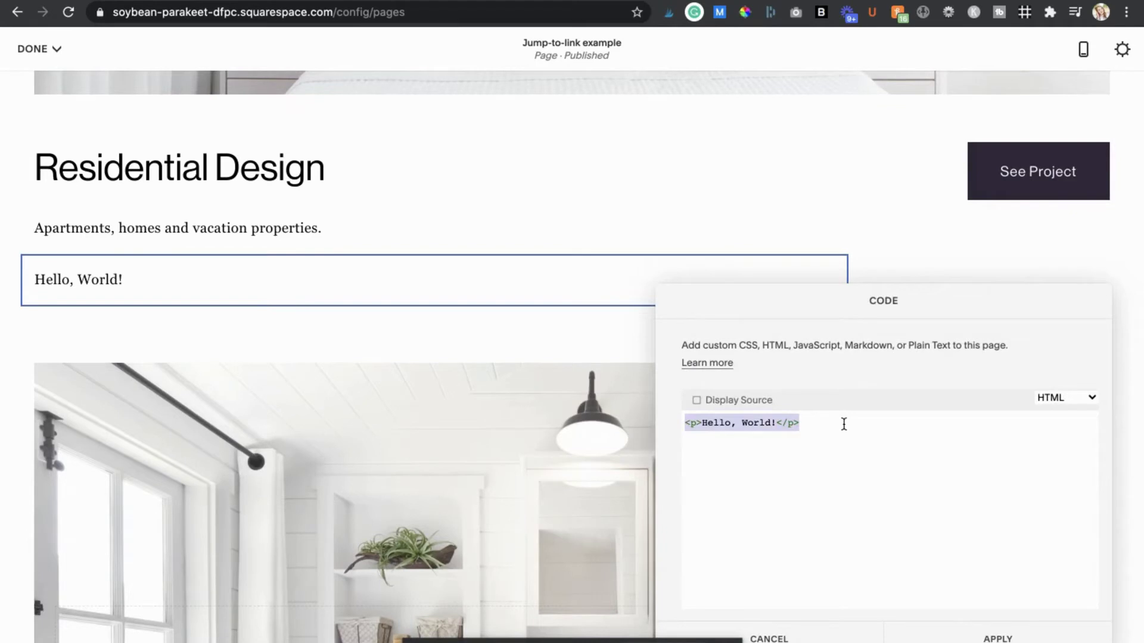
type("<a name=\"commercial\"></a>")
left_click_drag(800, 423, 743, 423)
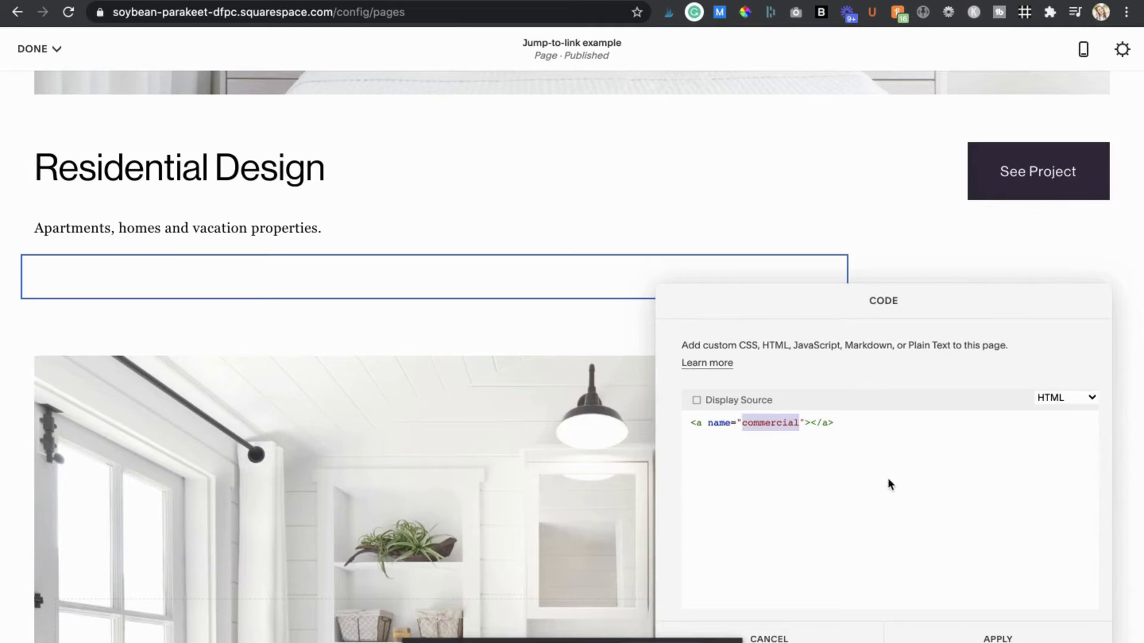
left_click(968, 639)
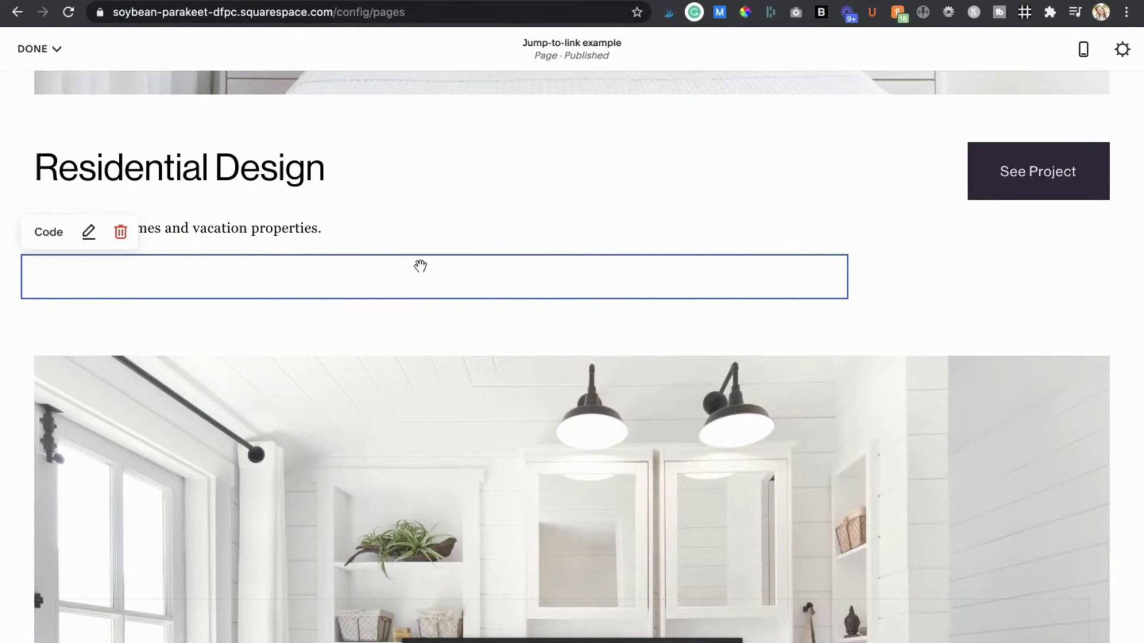
left_click_drag(425, 266, 1023, 191)
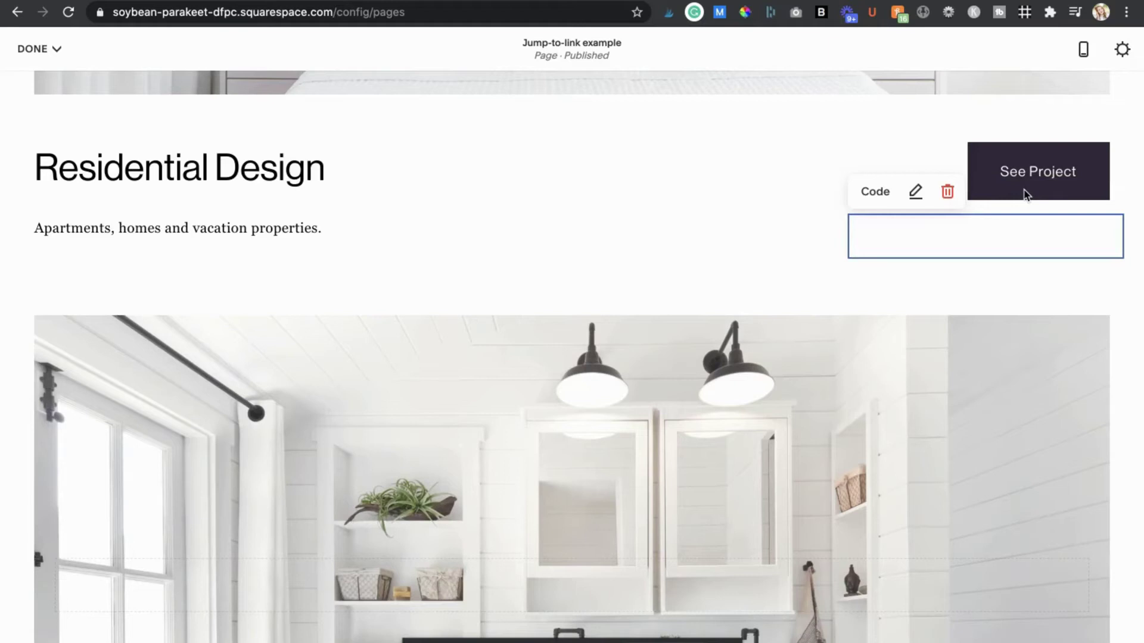
scroll(1025, 194, "up", 10)
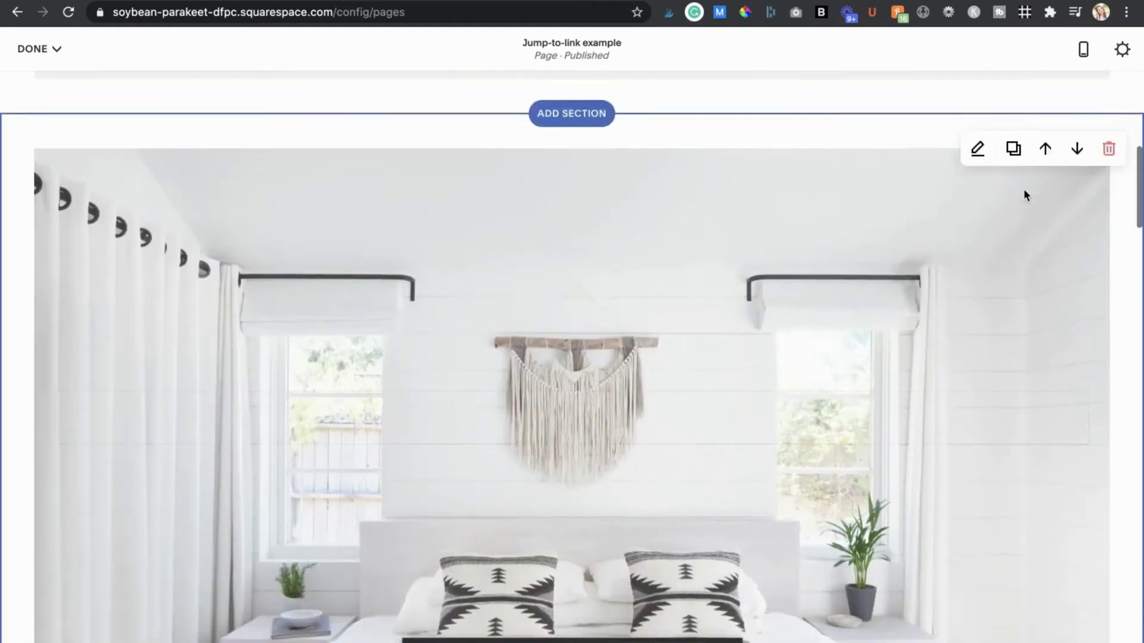
scroll(1024, 194, "up", 9)
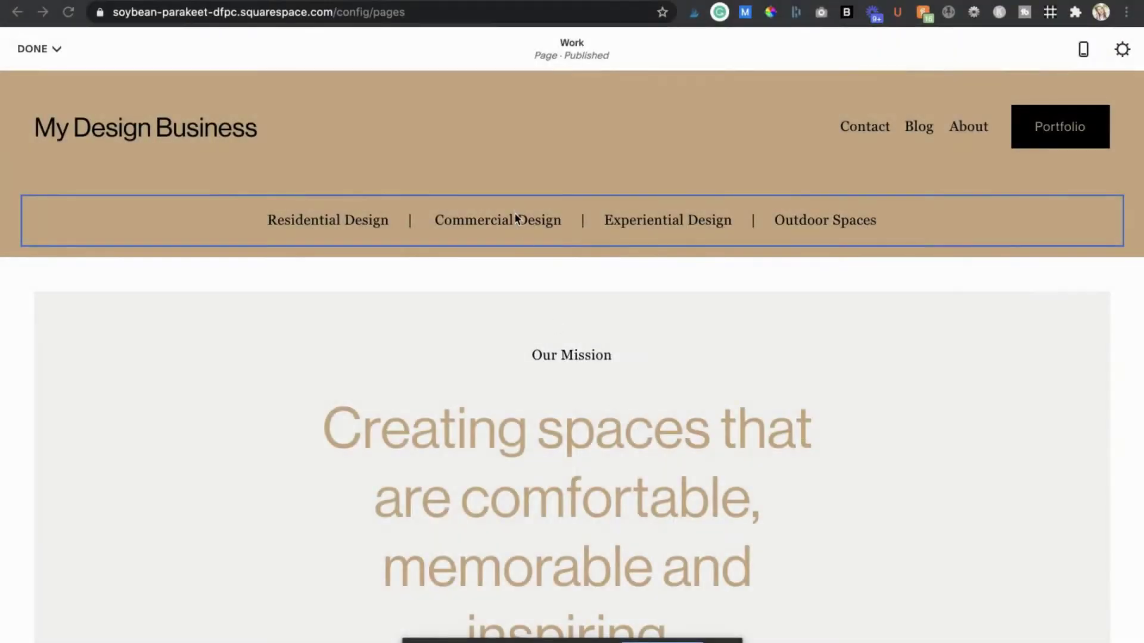
Link the 'Commercial Design' navigation text to #commercial and bring up its full link settings.
left_click(516, 219)
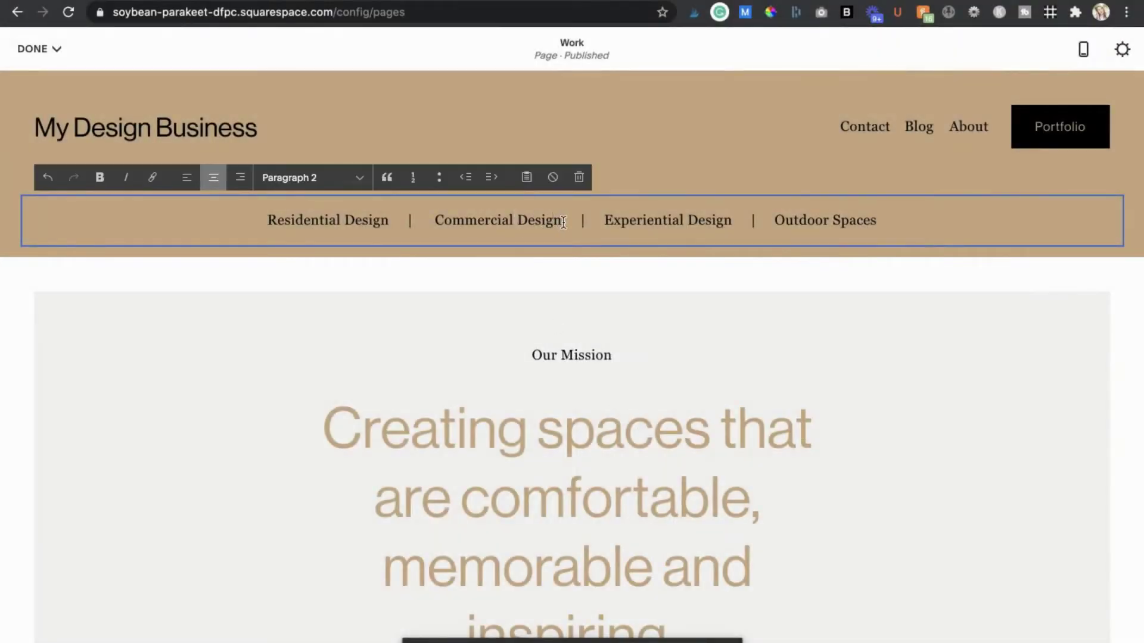
left_click_drag(563, 222, 438, 217)
left_click(153, 177)
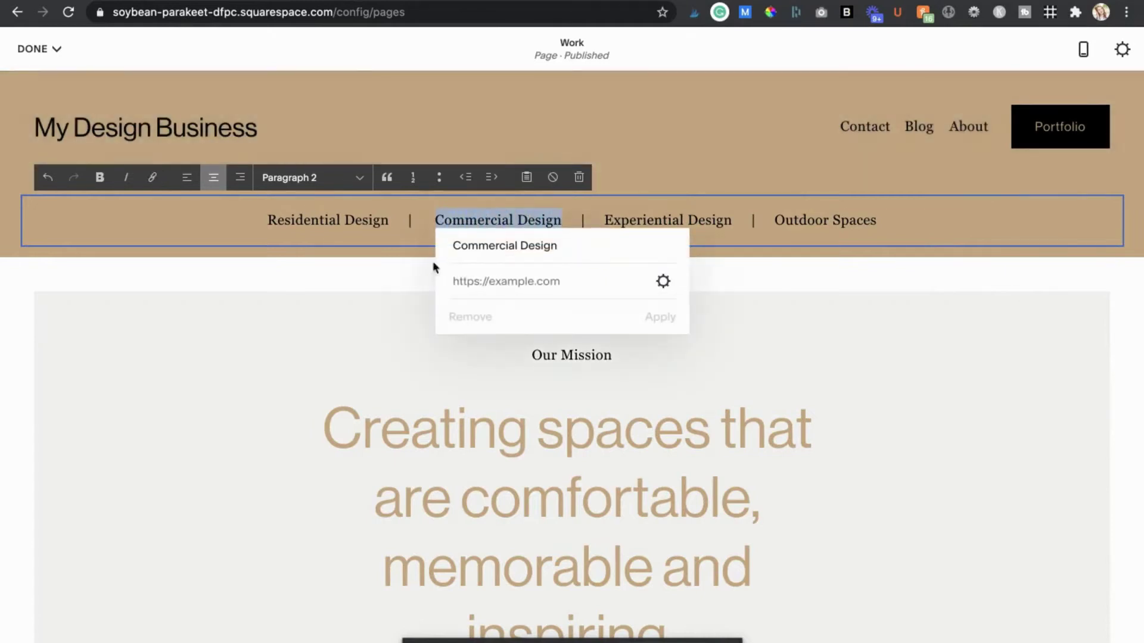
left_click(470, 284)
type("#commercial")
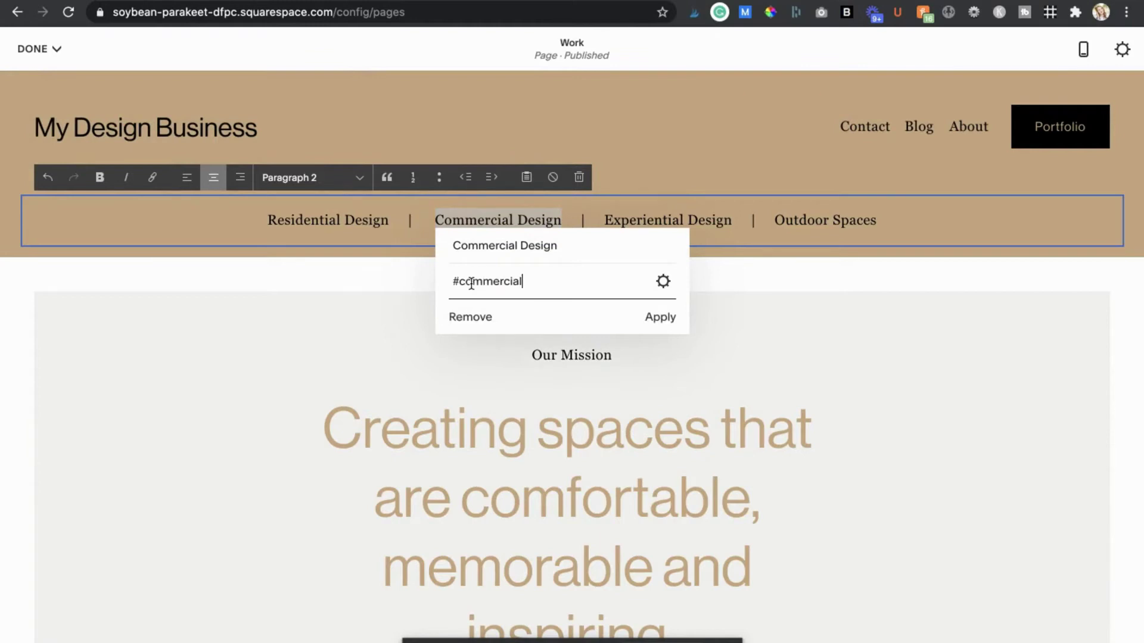
left_click(662, 288)
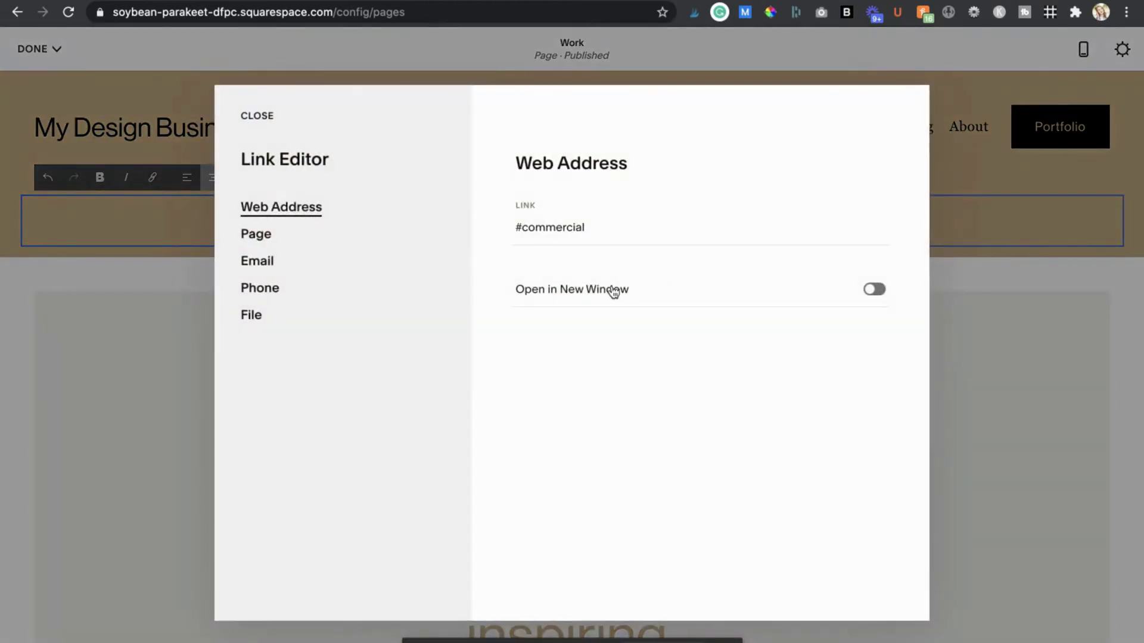
Keep the #commercial link opening in the same window, with Open in New Window off.
left_click(872, 290)
left_click(871, 291)
triple_click(600, 229)
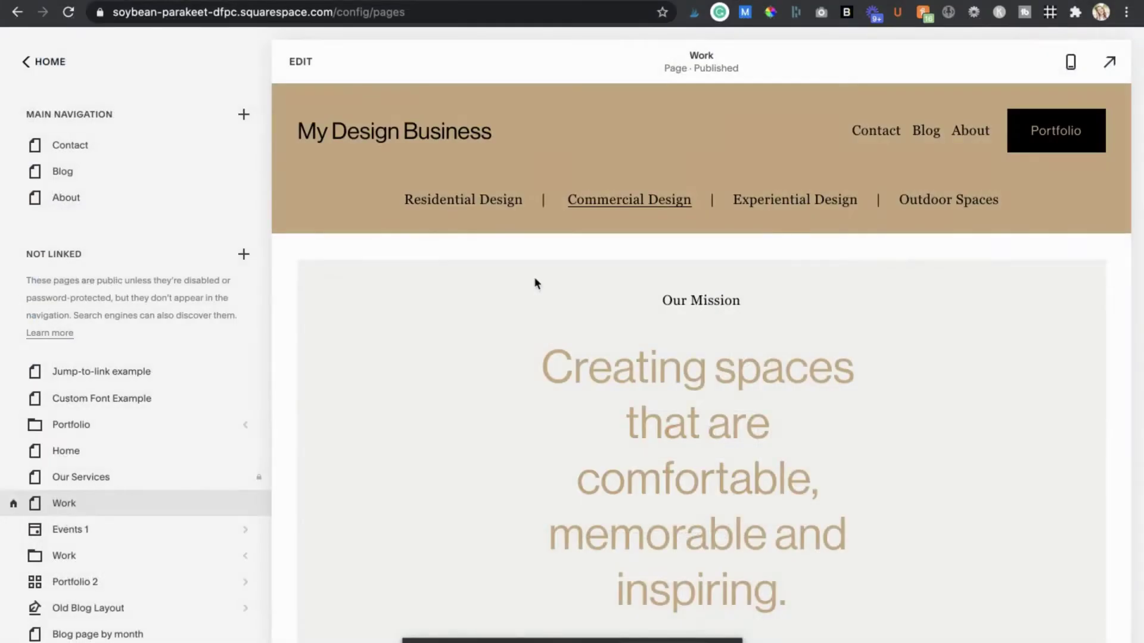
Add html { scroll-behavior: smooth; } as site-wide custom CSS and reload the editor.
left_click(638, 202)
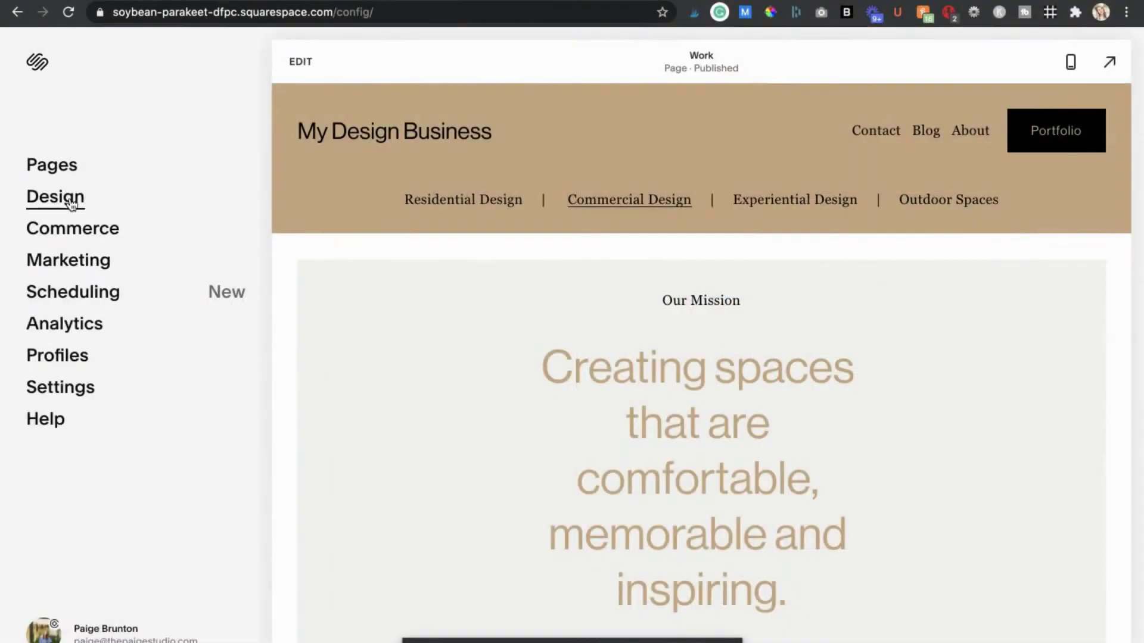
left_click(71, 205)
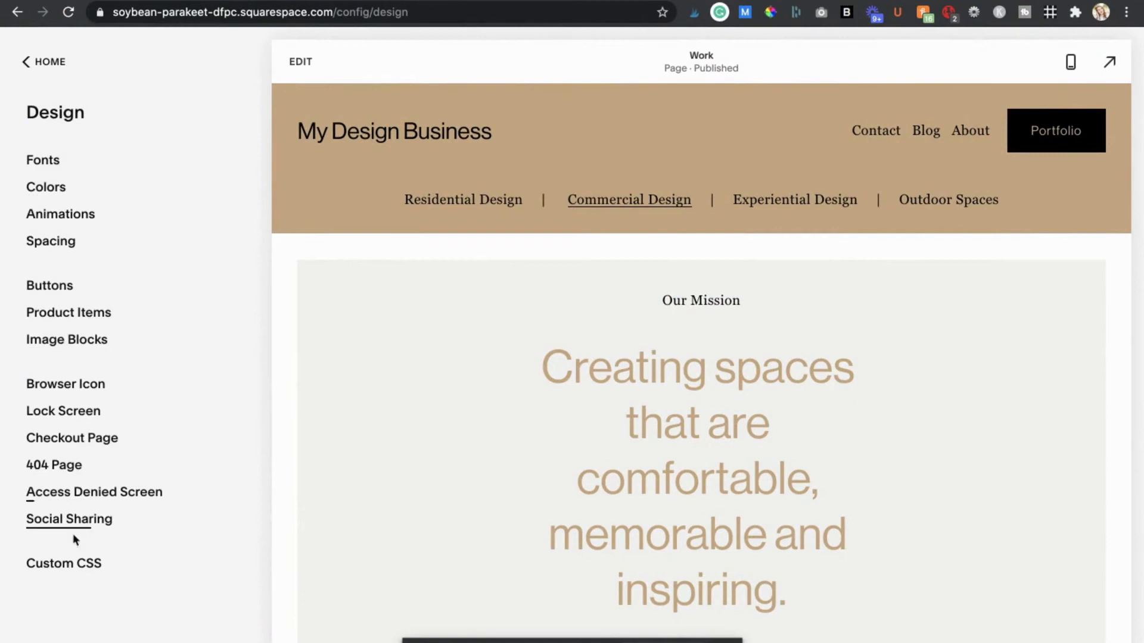
left_click(85, 564)
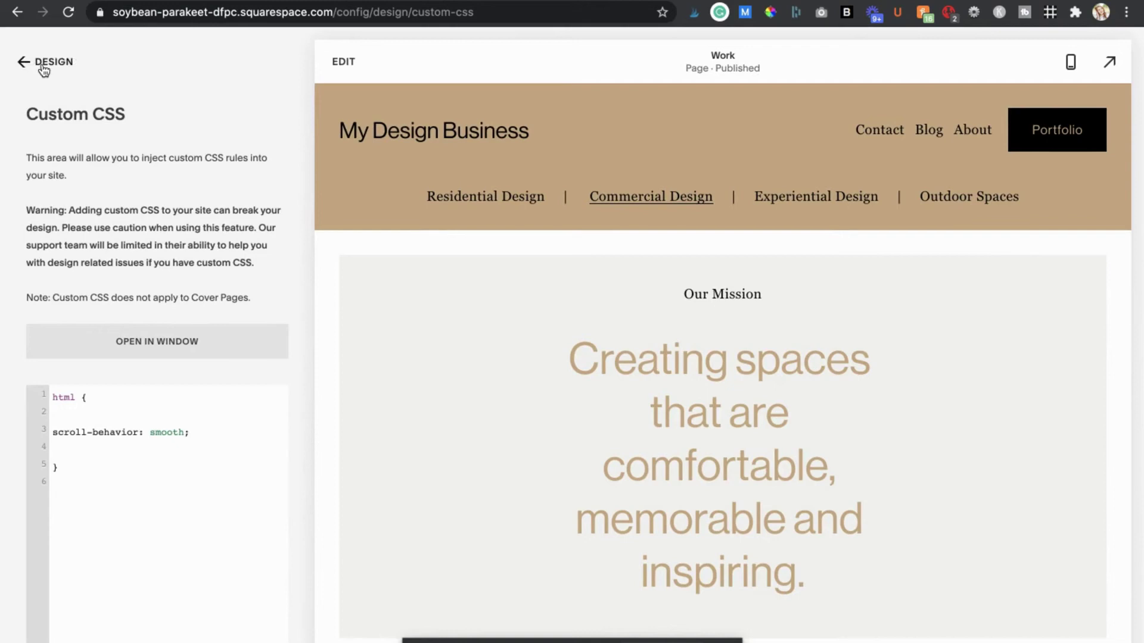
left_click(220, 17)
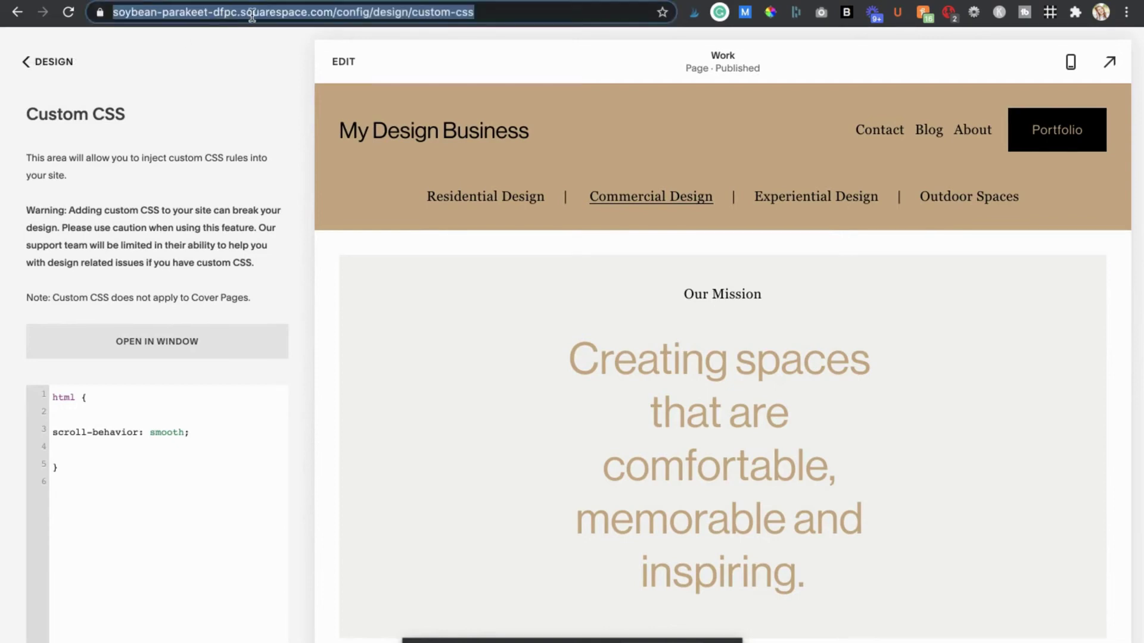
key("Return")
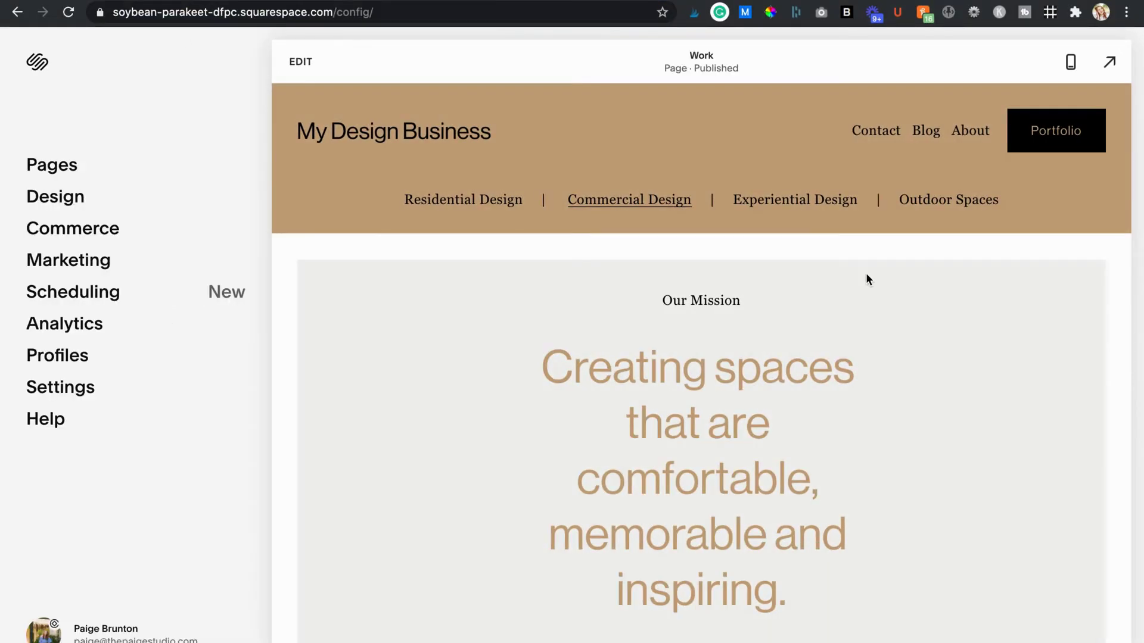
Preview the Work page full-screen and test the Commercial Design anchor jump.
left_click(1112, 62)
left_click(499, 167)
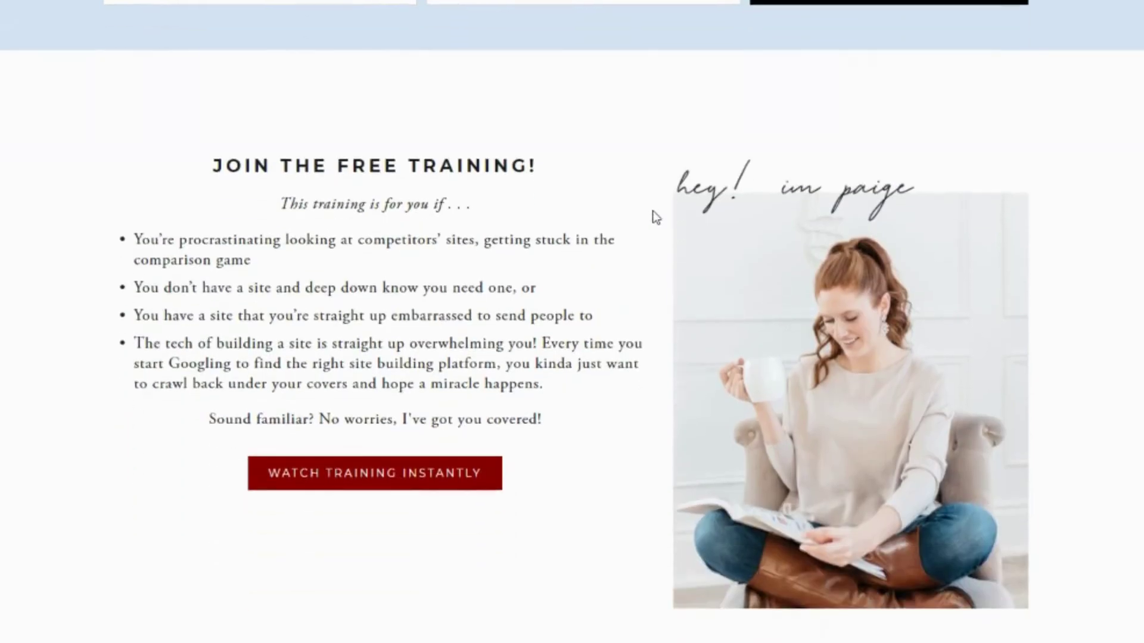
scroll(656, 220, "down", 10)
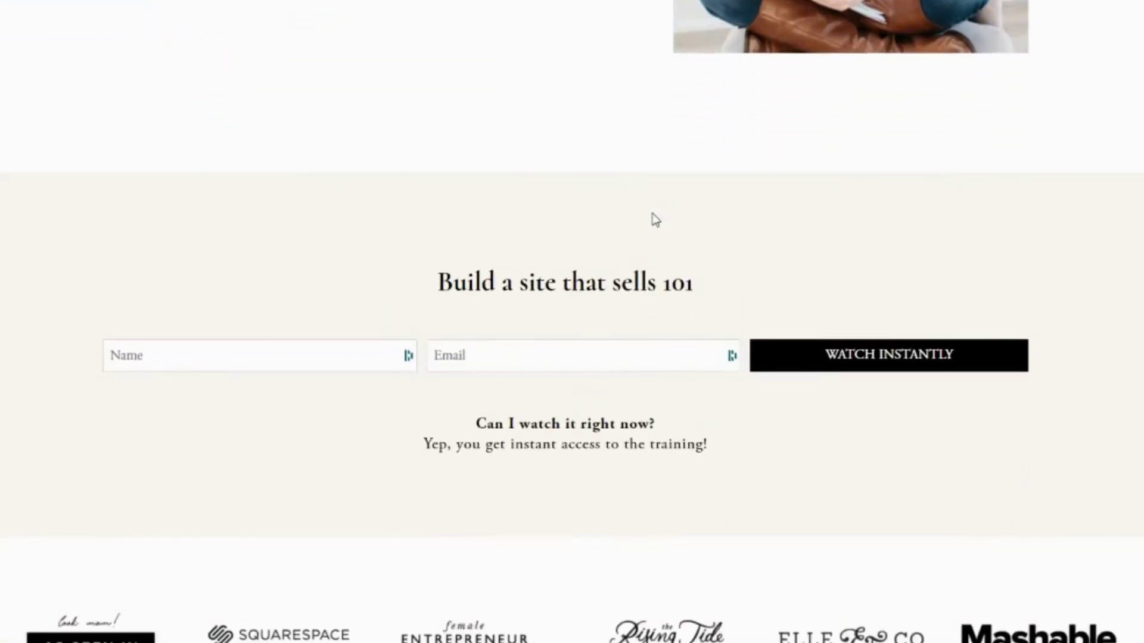
scroll(655, 221, "down", 11)
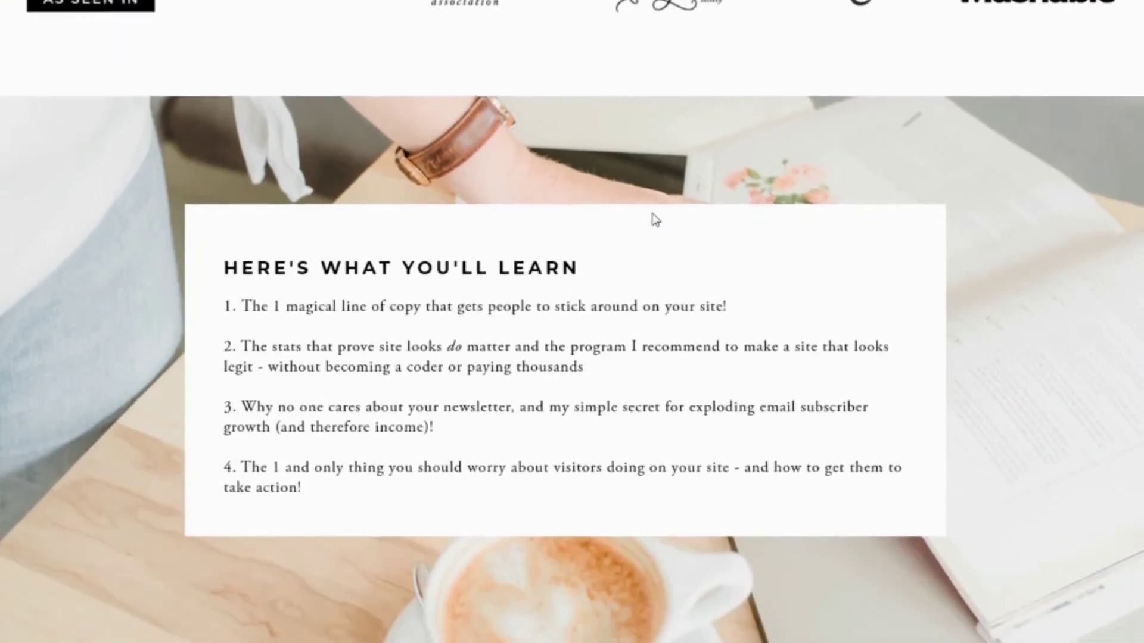
scroll(655, 220, "down", 8)
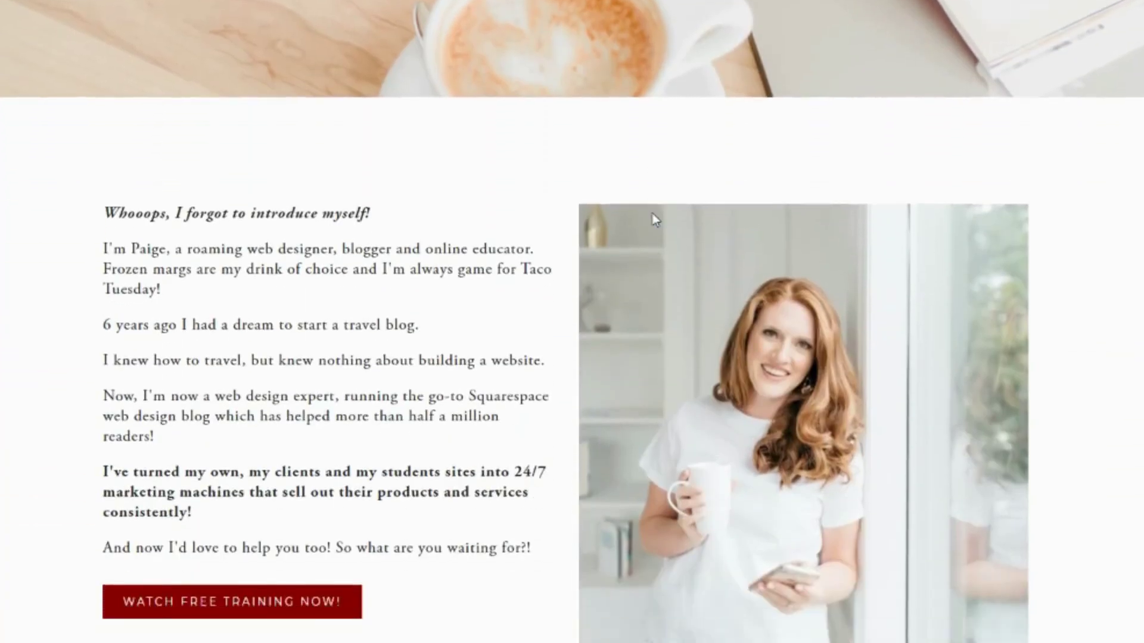
scroll(656, 220, "down", 4)
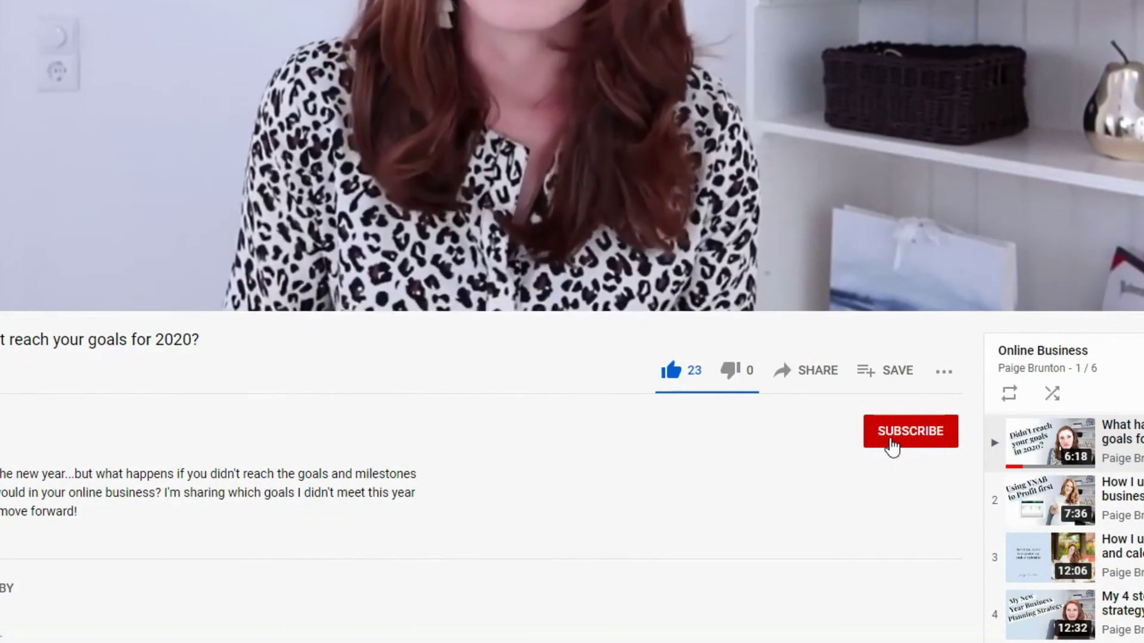
Subscribe to the channel and set its notification bell to All.
left_click(892, 444)
left_click(943, 432)
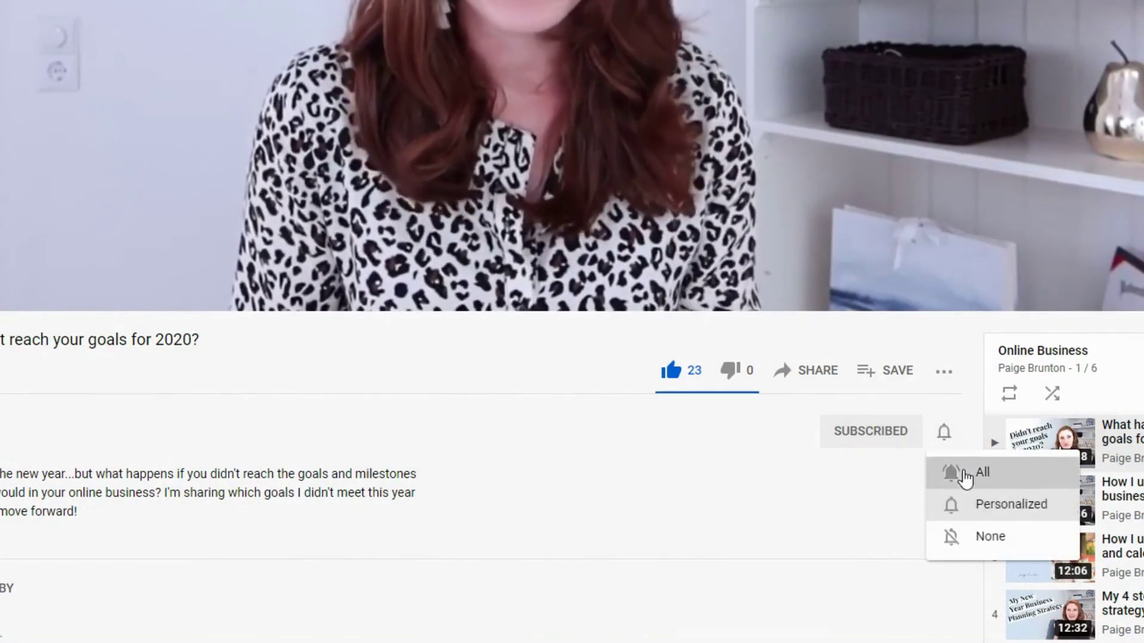
left_click(964, 472)
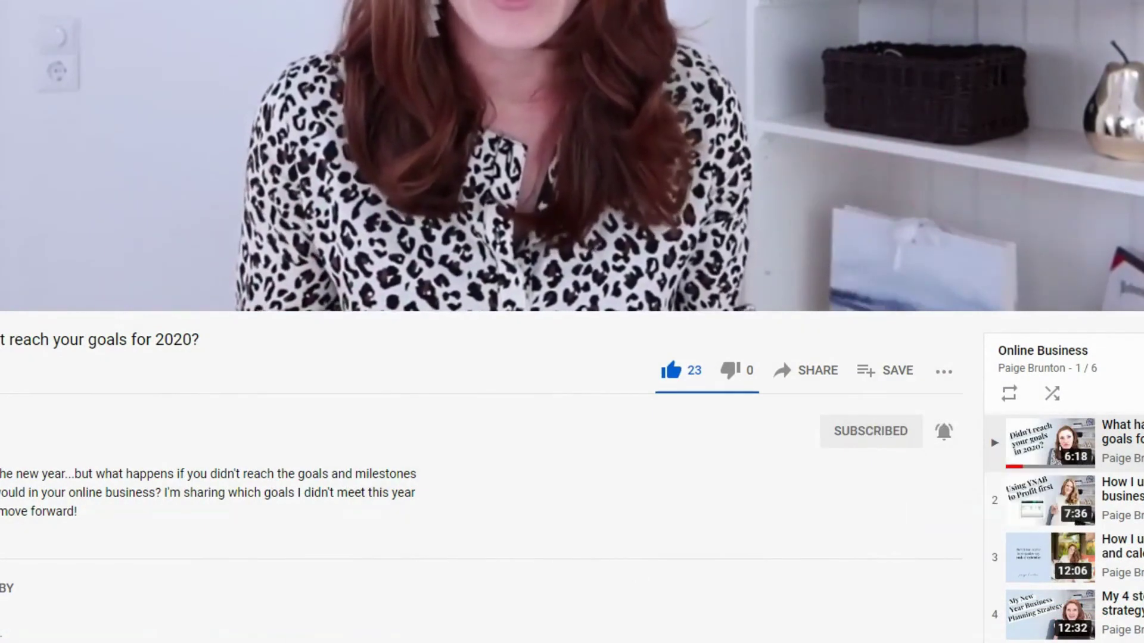